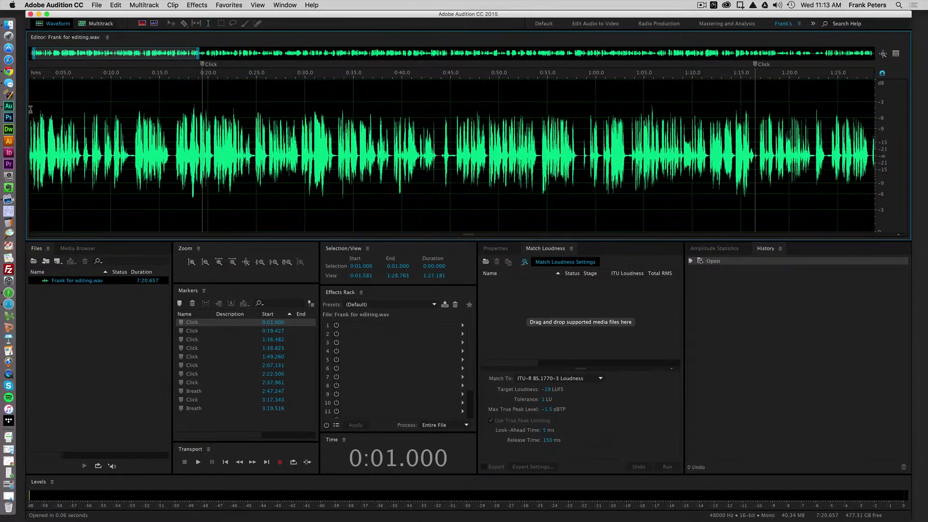
# Play the opening seconds of the narration from about 0:00.230 to hear the first mouth click.
pyautogui.moveTo(35, 52); pyautogui.dragTo(29, 53)
pyautogui.click(67, 114)
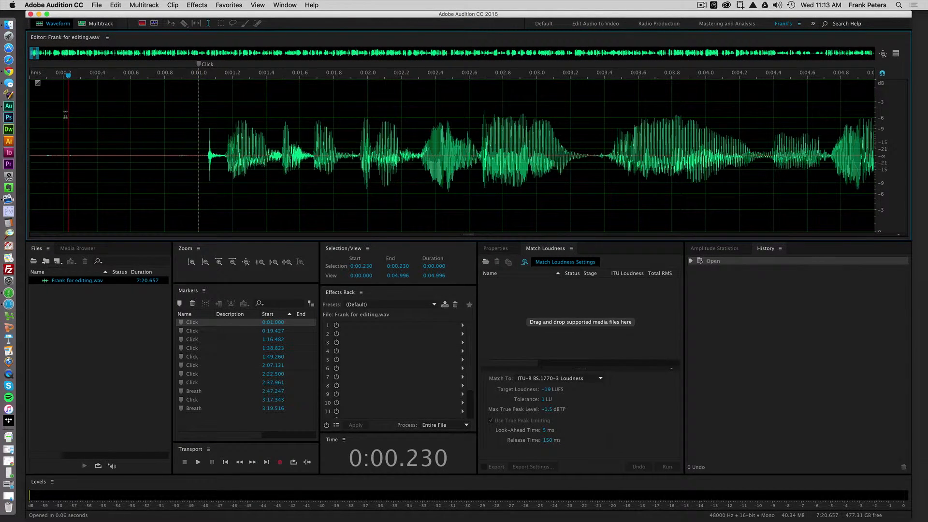
pyautogui.press('space')
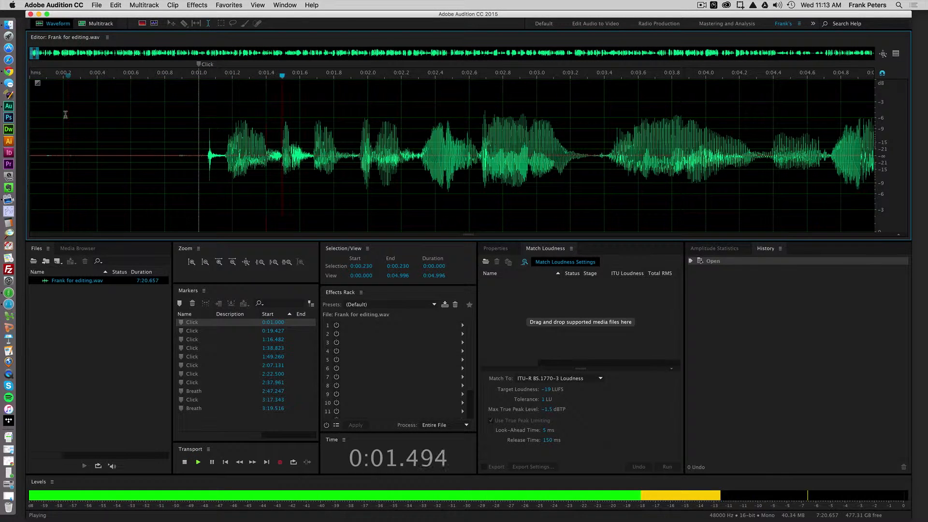
pyautogui.press('space')
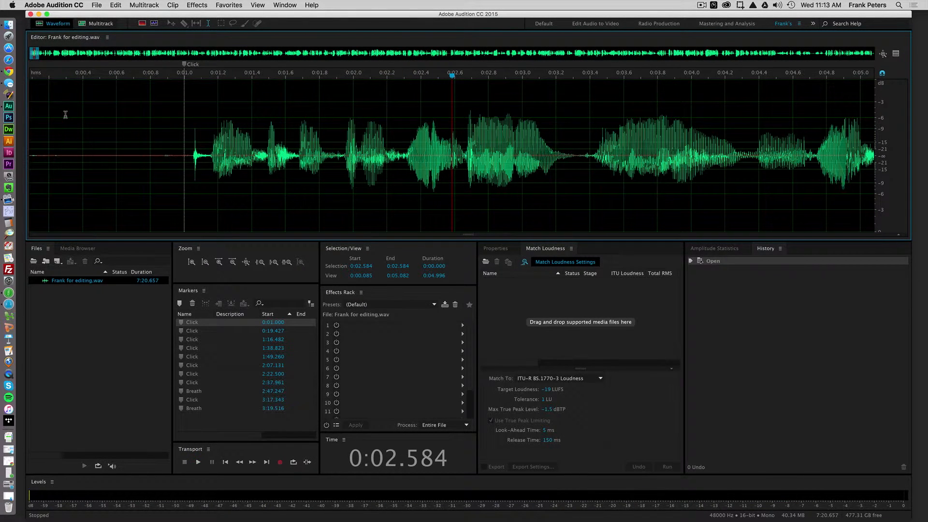
# Show the spectral frequency display and apply Auto Heal to the first click, time-selected from about 0:01.021 to 0:01.116.
pyautogui.click(142, 23)
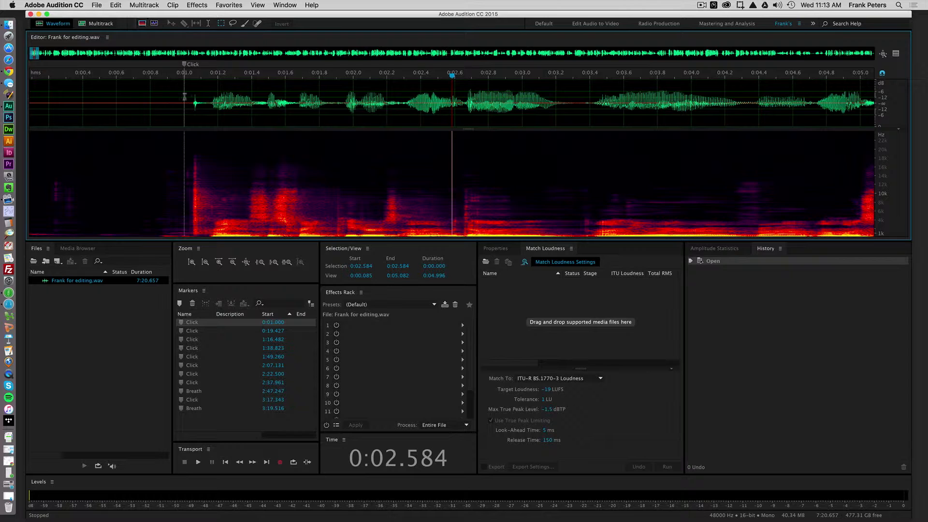
pyautogui.moveTo(185, 135); pyautogui.dragTo(208, 237)
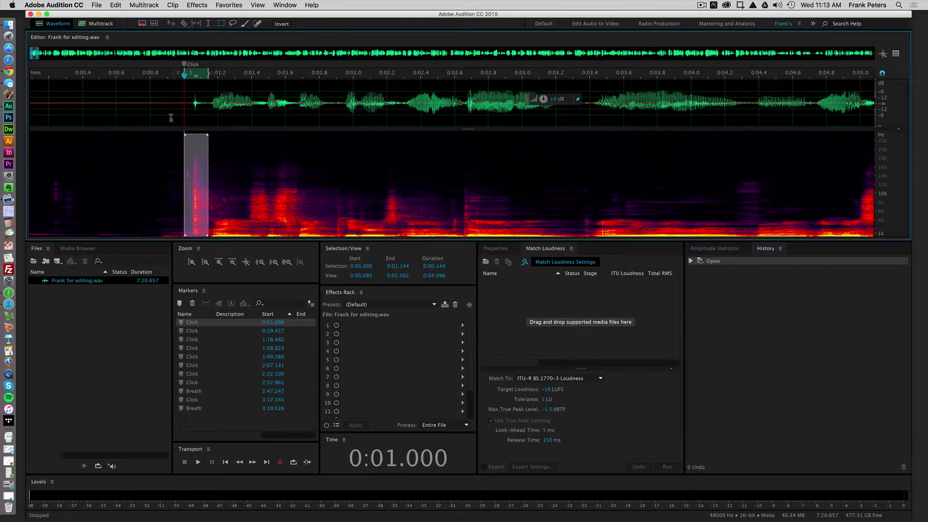
pyautogui.click(208, 24)
pyautogui.moveTo(188, 99); pyautogui.dragTo(200, 99)
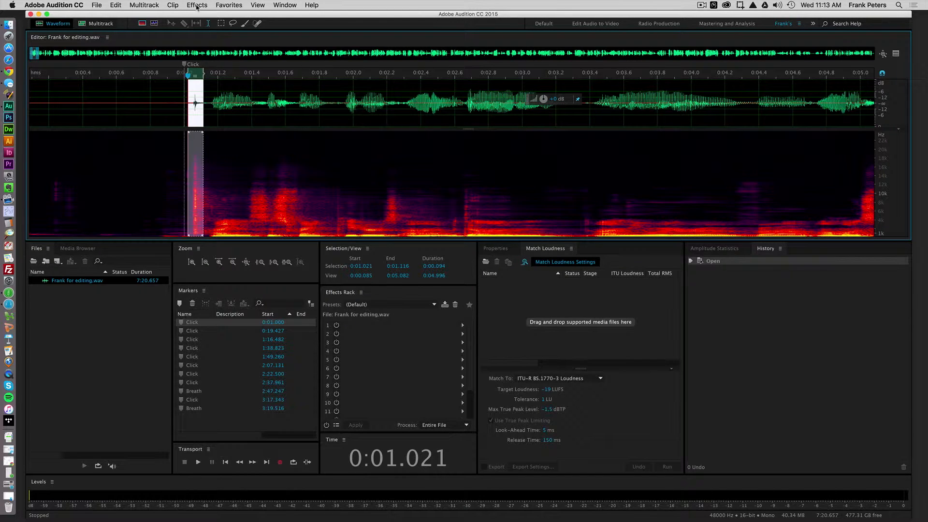
pyautogui.click(229, 6)
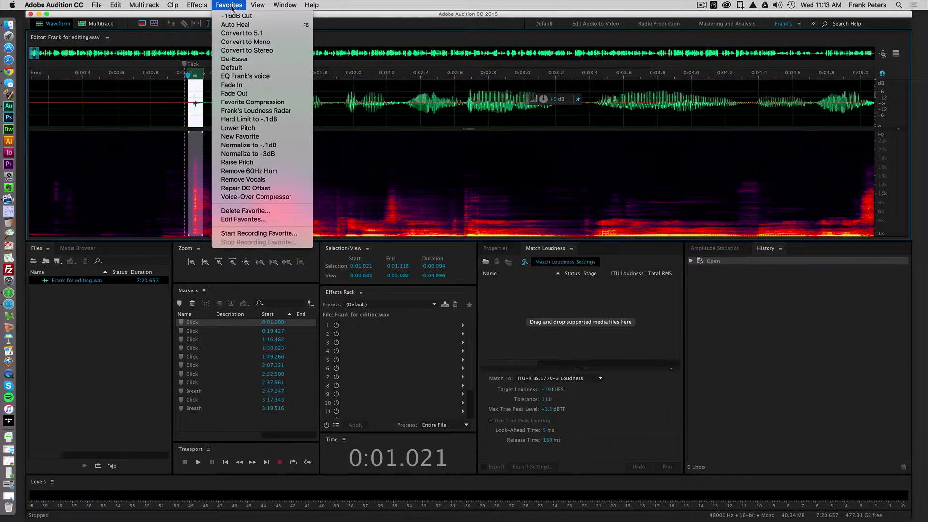
pyautogui.click(255, 25)
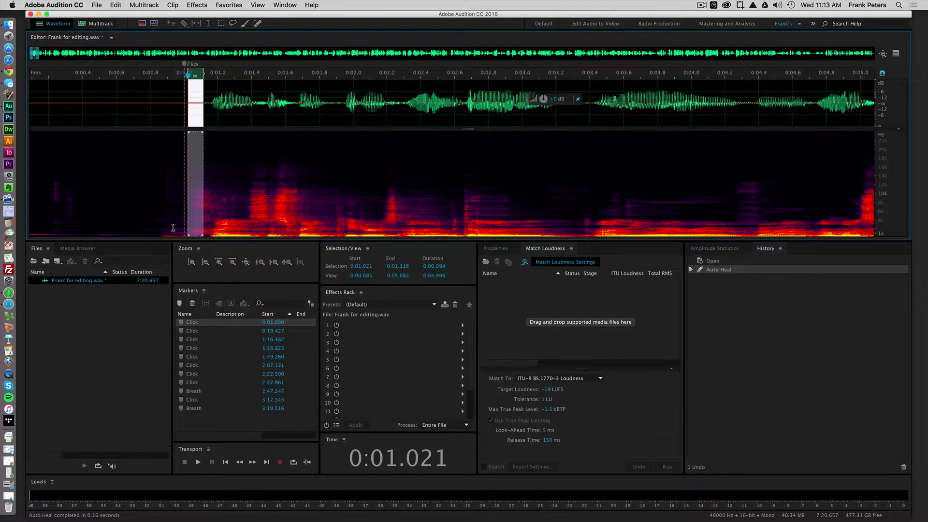
# Play the healed opening from about 0:00.755 to check the click repair.
pyautogui.click(144, 101)
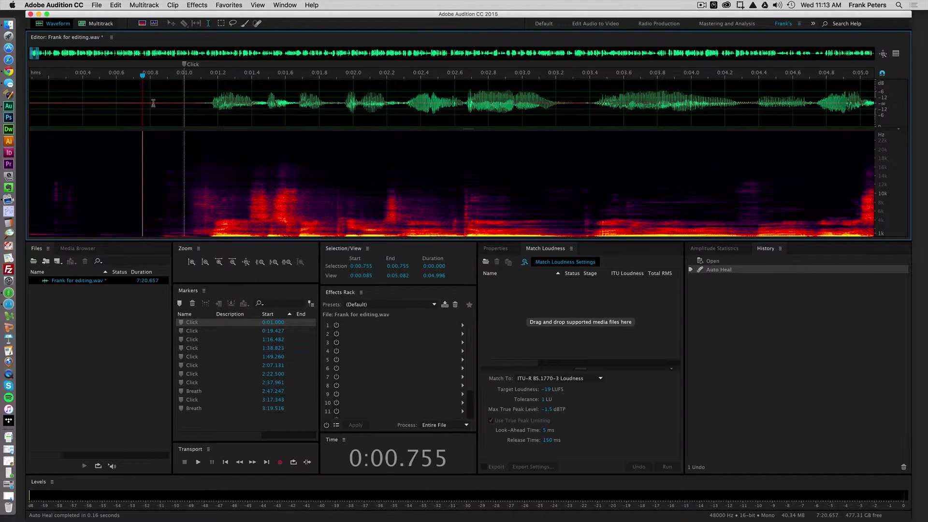
pyautogui.press('space')
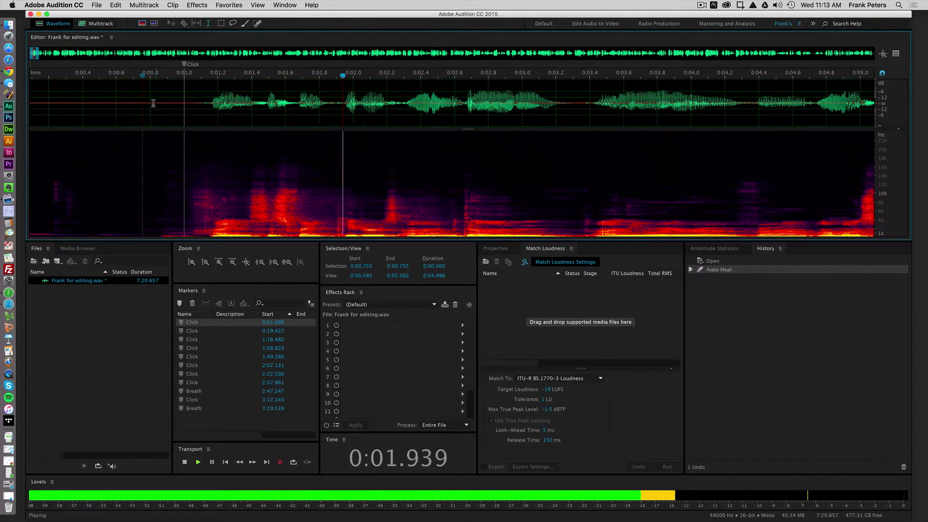
pyautogui.press('space')
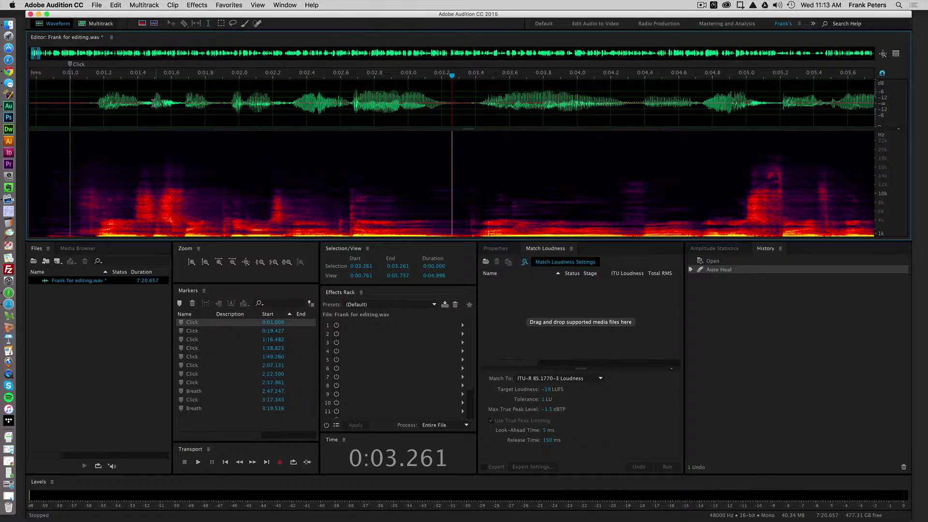
# Go to the Click marker at 0:19.427 and activate the Marquee Selection tool for spectral selections.
pyautogui.click(179, 333)
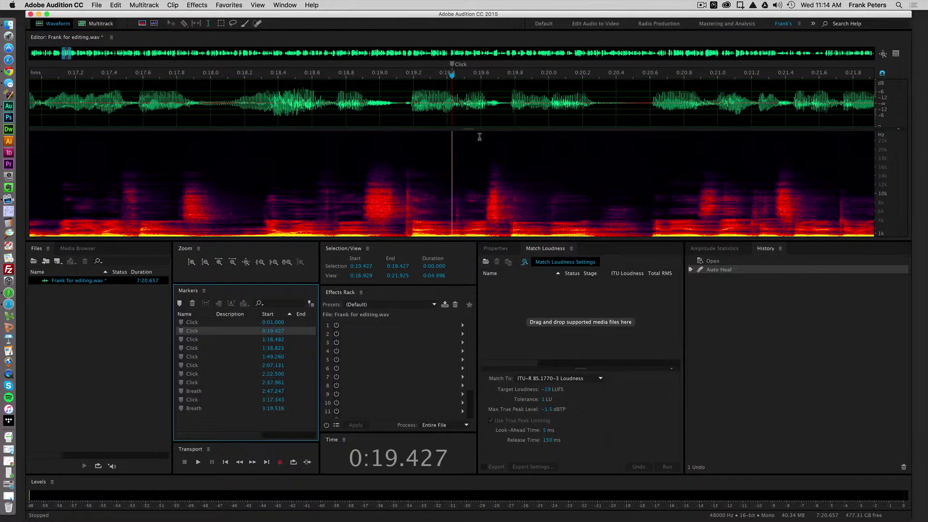
pyautogui.scroll(5, 479, 137)
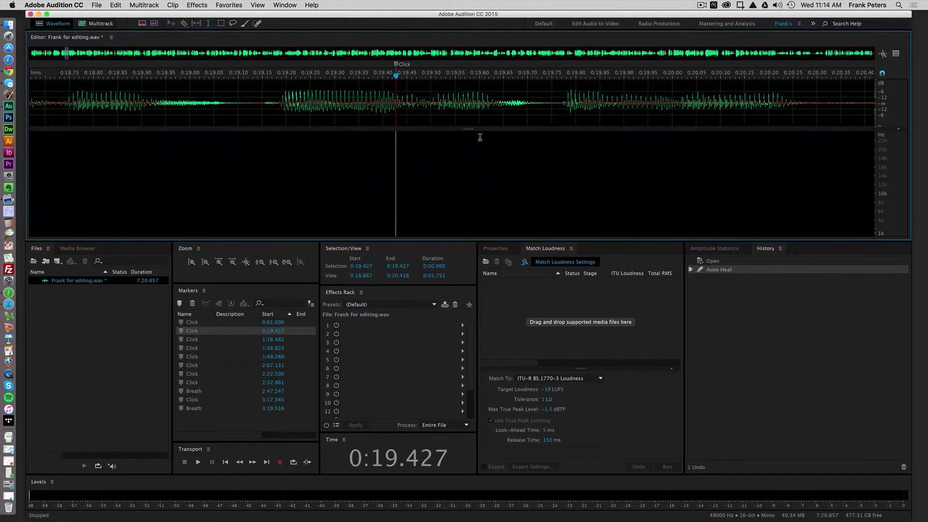
pyautogui.click(221, 23)
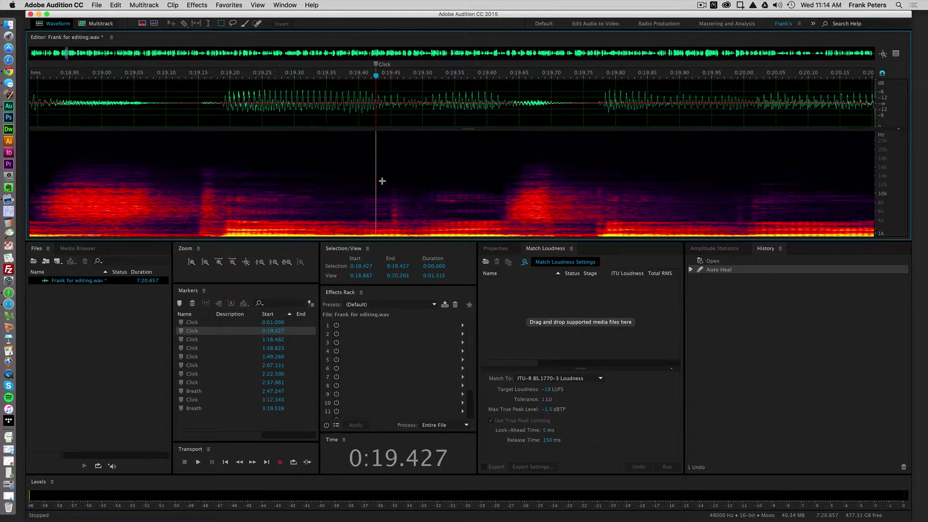
pyautogui.moveTo(381, 177); pyautogui.dragTo(412, 236)
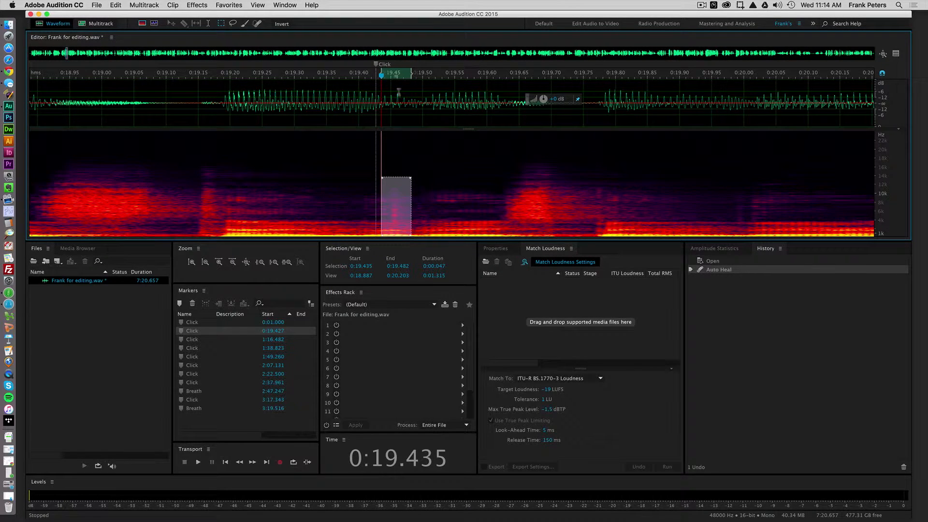
pyautogui.click(208, 24)
pyautogui.moveTo(375, 127); pyautogui.dragTo(413, 136)
pyautogui.click(221, 23)
pyautogui.click(353, 178)
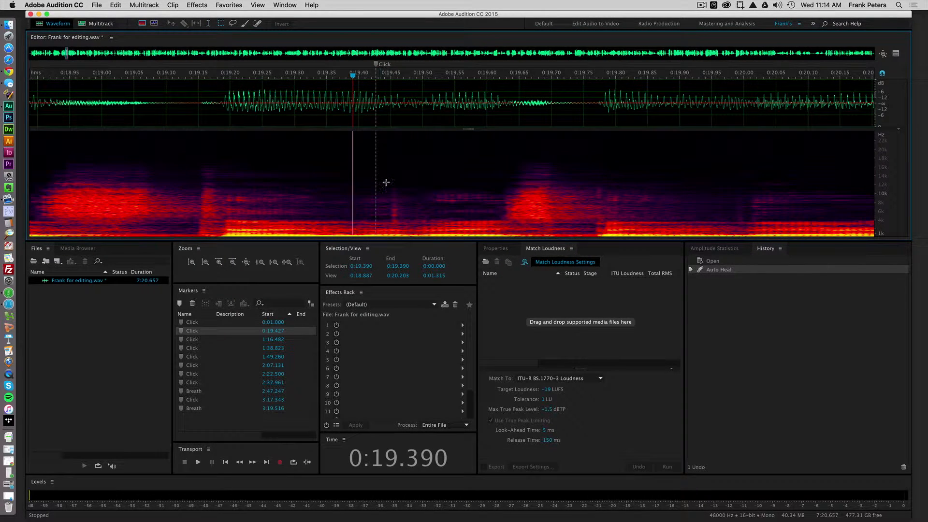
# Marquee-select the click from about 0:19.443 to 0:19.481, below about 12 kHz, and apply Auto Heal to it.
pyautogui.moveTo(387, 183); pyautogui.dragTo(412, 255)
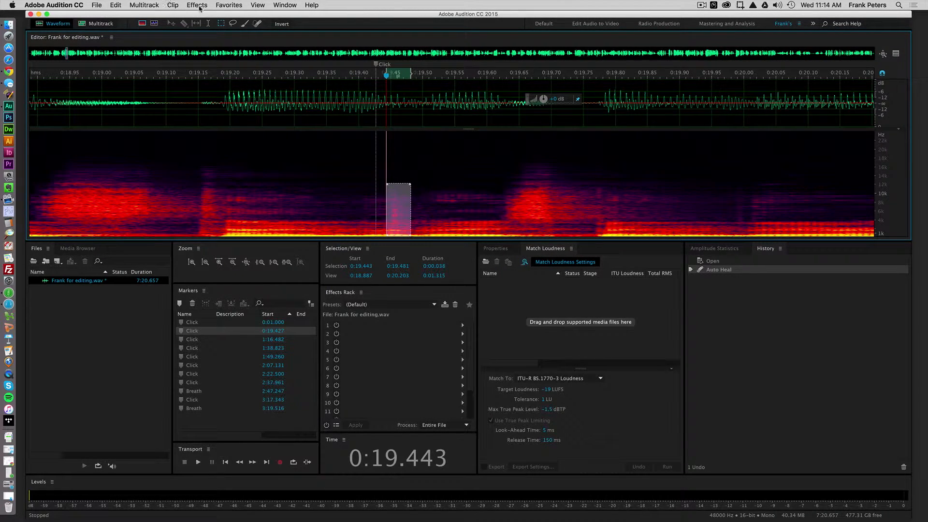
pyautogui.click(225, 6)
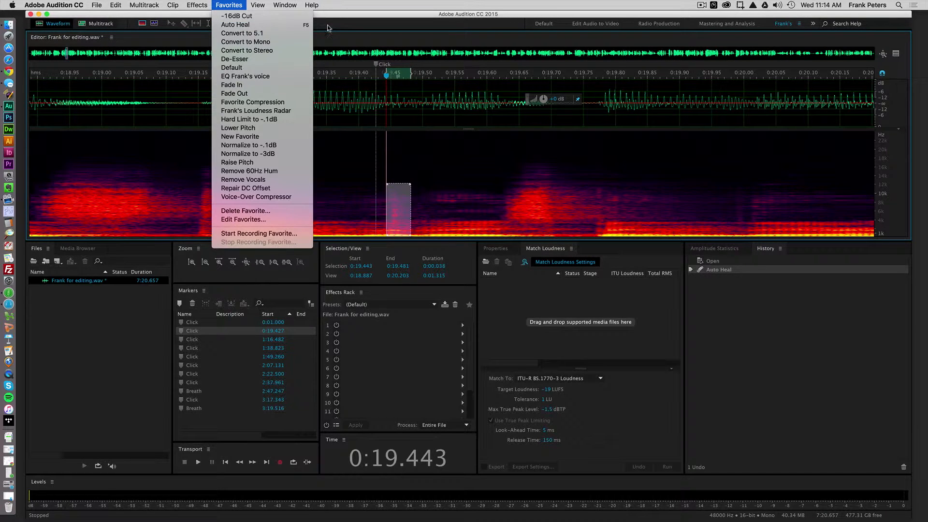
pyautogui.click(363, 41)
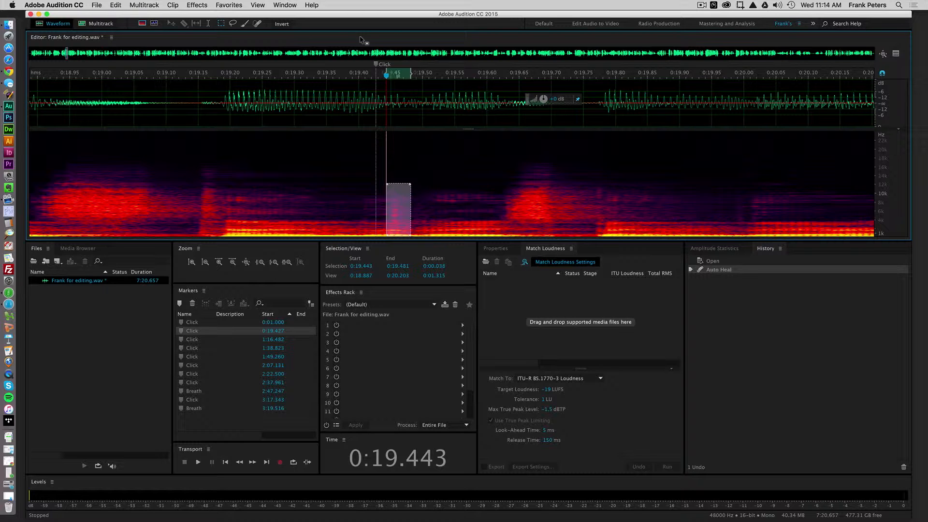
pyautogui.press('super+u')
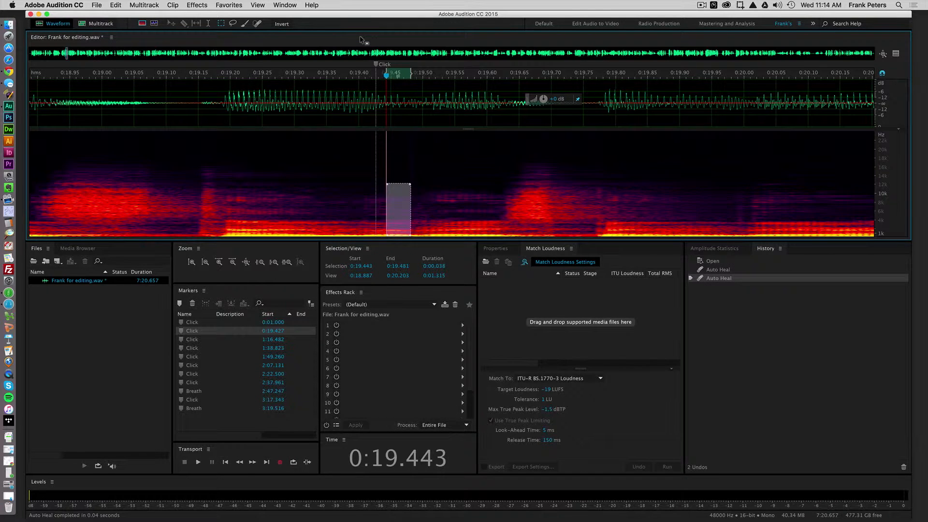
# Go to the Click marker at 1:16.482, marquee-select the click just after it and apply Auto Heal.
pyautogui.click(182, 340)
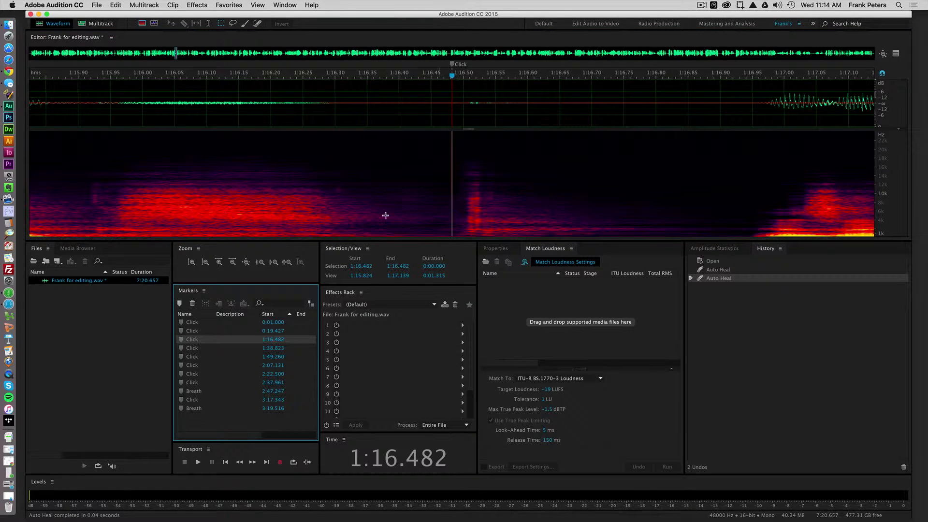
pyautogui.moveTo(463, 156); pyautogui.dragTo(497, 268)
pyautogui.press('super+u')
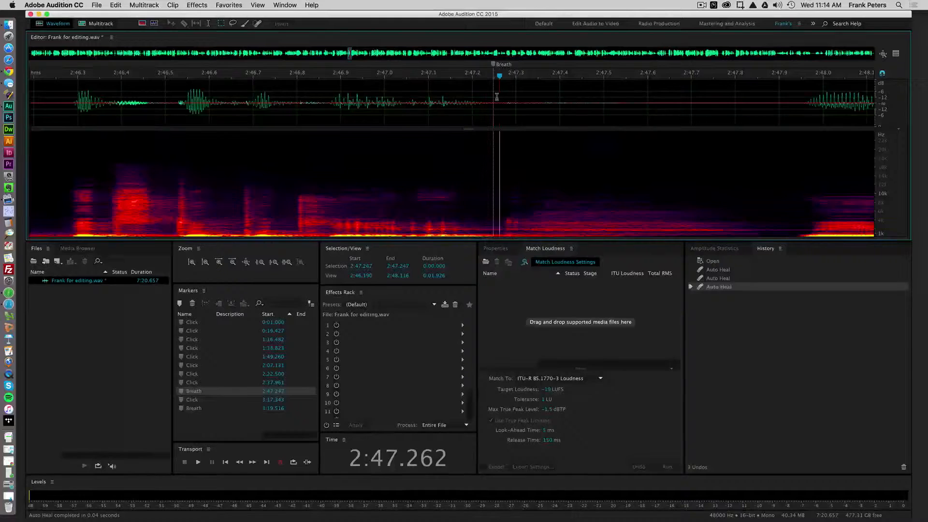
# Time-select the breath at the 2:47.247 Breath marker, from about 2:47.262 to 2:47.931.
pyautogui.moveTo(496, 97); pyautogui.dragTo(790, 123)
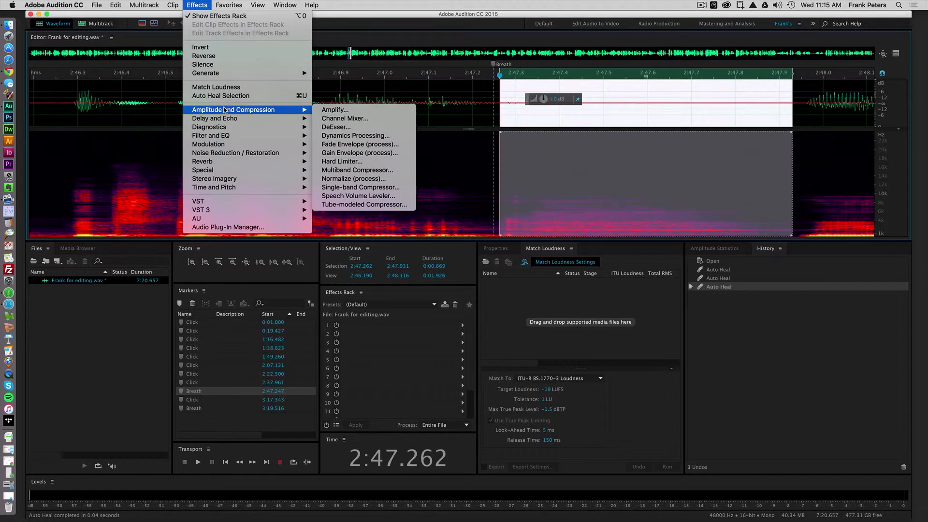
# Try the Amplify effect with a -10 dB gain on the selected breath and undo it.
pyautogui.click(347, 113)
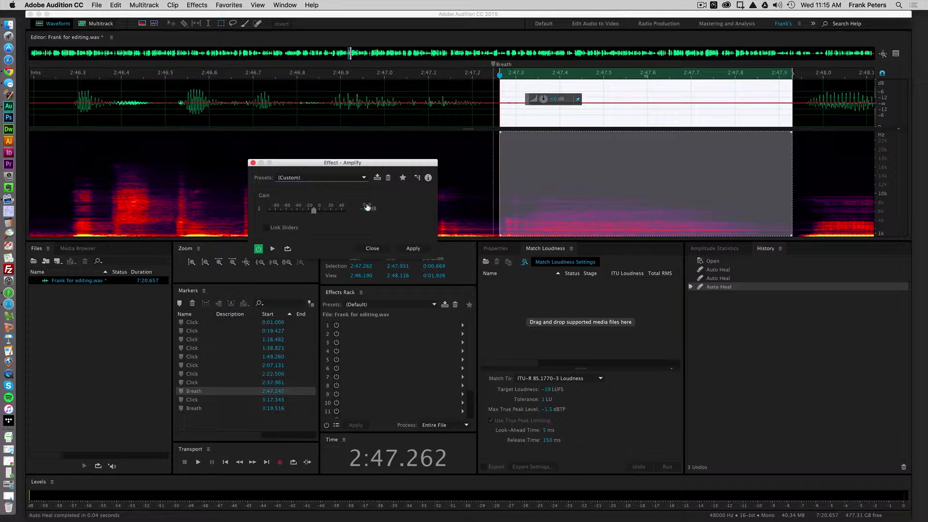
pyautogui.click(410, 247)
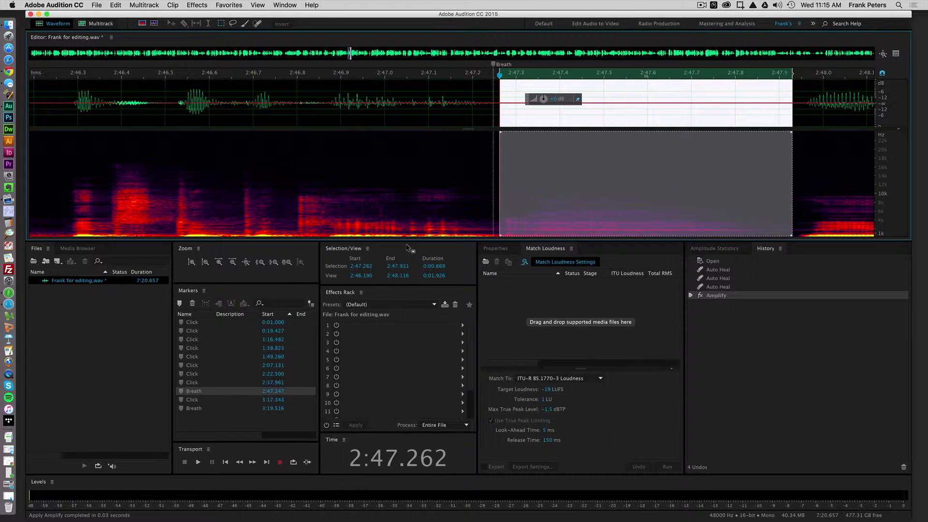
pyautogui.press('super+z')
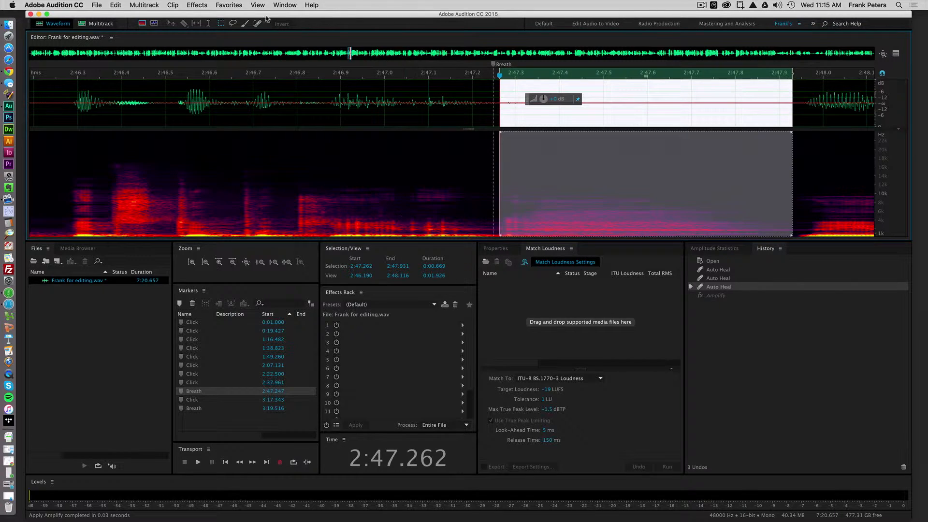
# Save an Amplify setting of -10 dB as the favorite "-10dB Cut", apply it to the selected breath and clear the selection.
pyautogui.click(204, 6)
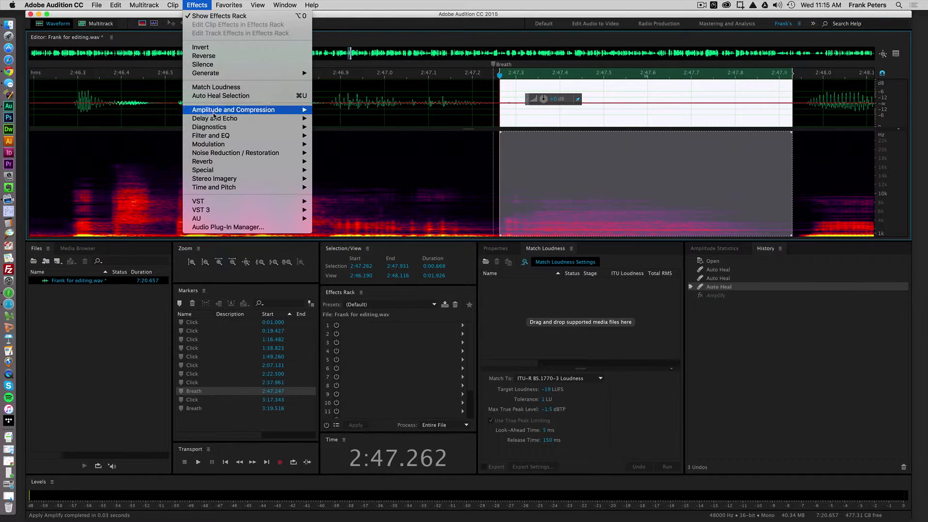
pyautogui.moveTo(268, 110)
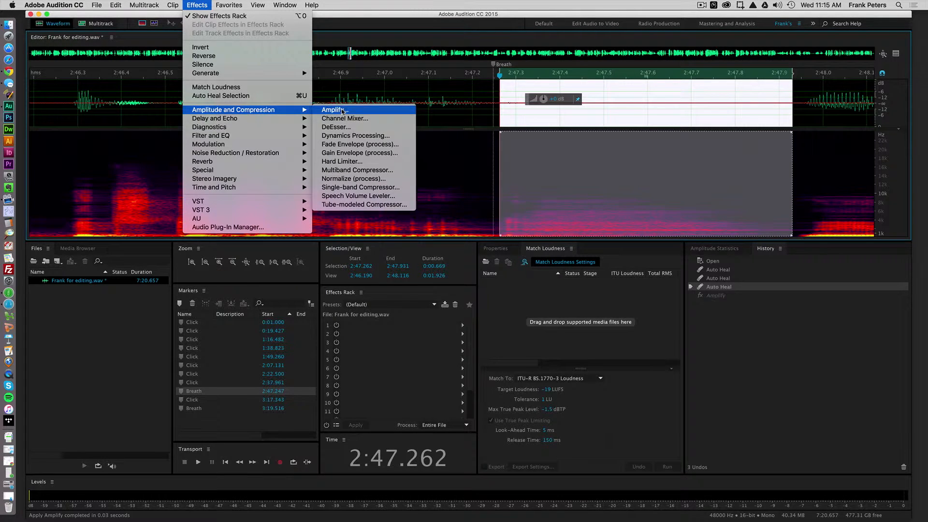
pyautogui.click(341, 110)
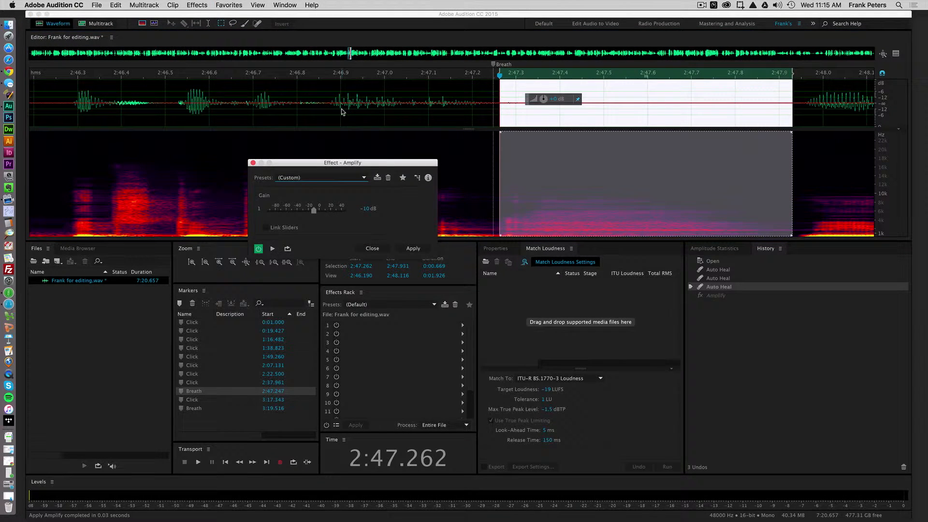
pyautogui.click(404, 178)
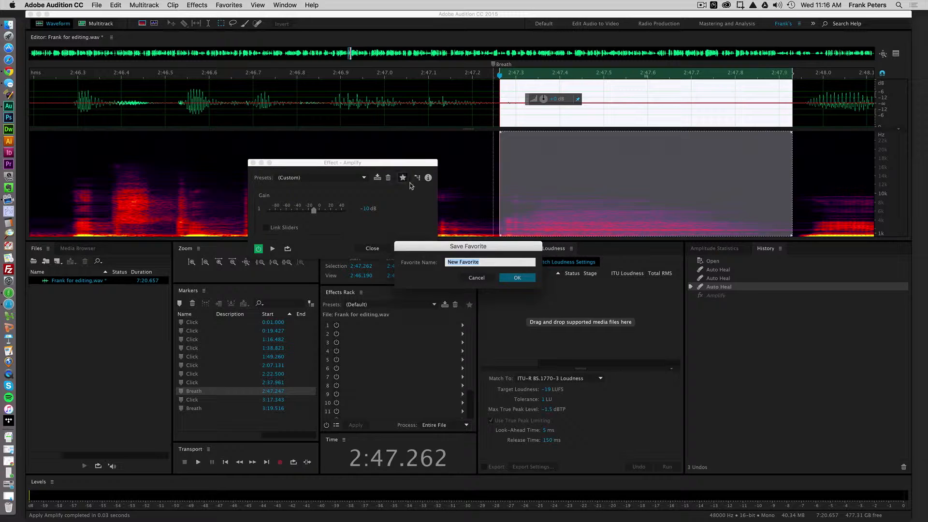
pyautogui.write('-10dB Cut')
pyautogui.click(516, 278)
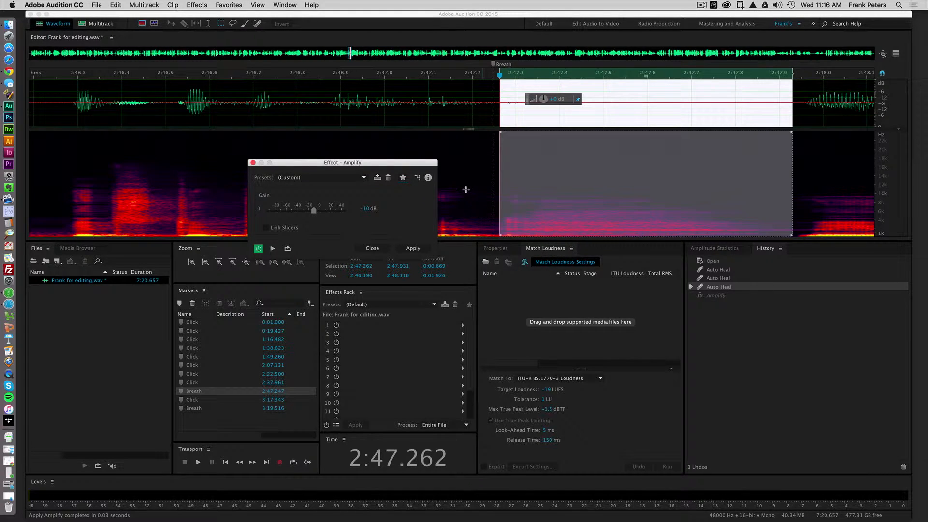
pyautogui.click(413, 249)
pyautogui.click(624, 102)
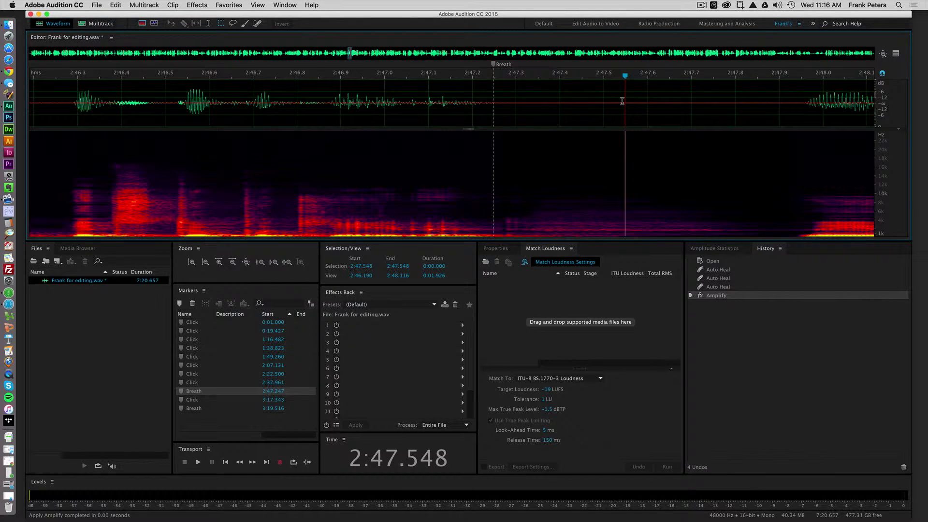
# Go to the Breath marker at 3:19.516, marquee-select the click from about 3:19.760 to 3:19.858 and apply Auto Heal.
pyautogui.click(182, 409)
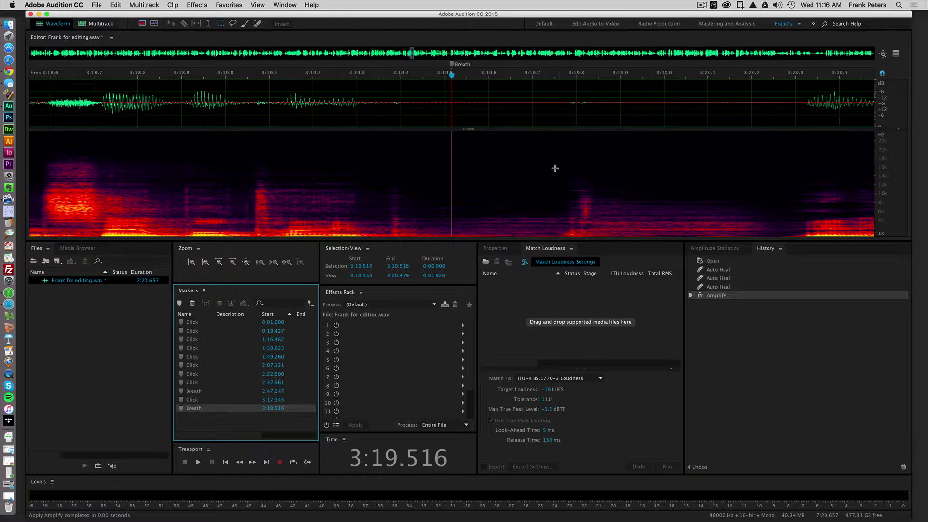
pyautogui.moveTo(558, 170); pyautogui.dragTo(585, 205)
pyautogui.moveTo(599, 232); pyautogui.dragTo(602, 242)
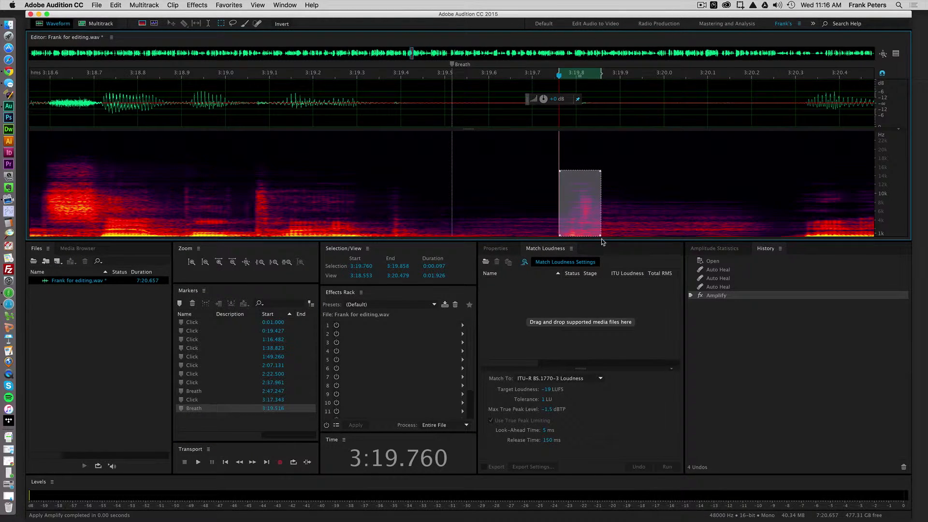
pyautogui.press('super+u')
# Time-select the breath from about 3:19.500 to 3:20.252 and apply the "-10dB Cut" favorite to it.
pyautogui.moveTo(445, 99); pyautogui.dragTo(772, 120)
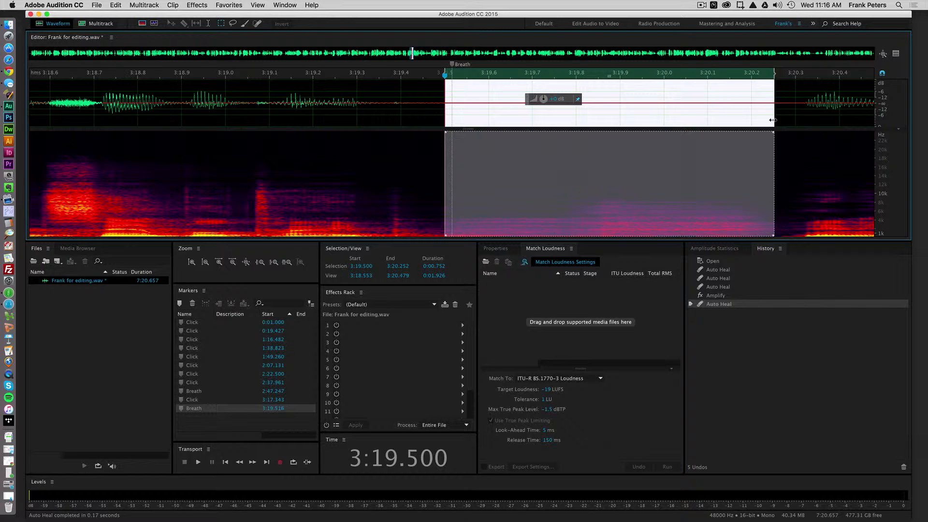
pyautogui.click(230, 6)
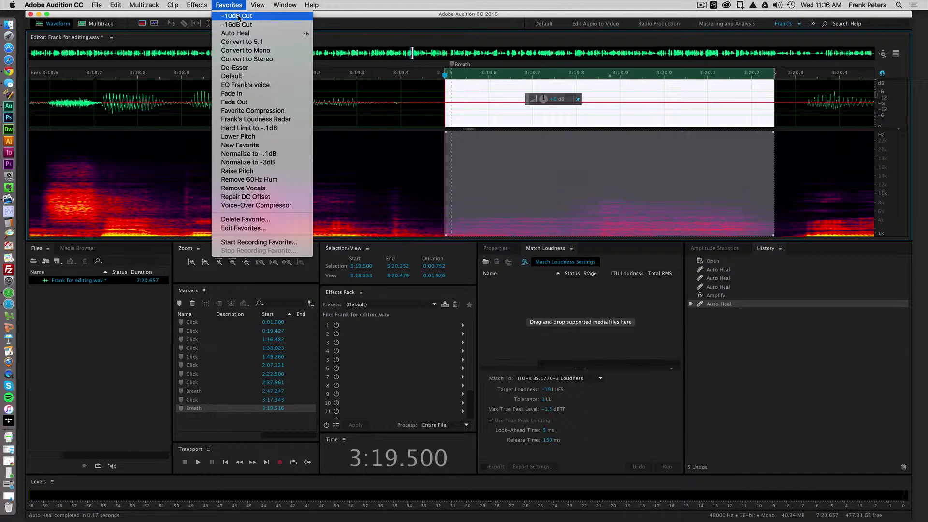
pyautogui.click(239, 16)
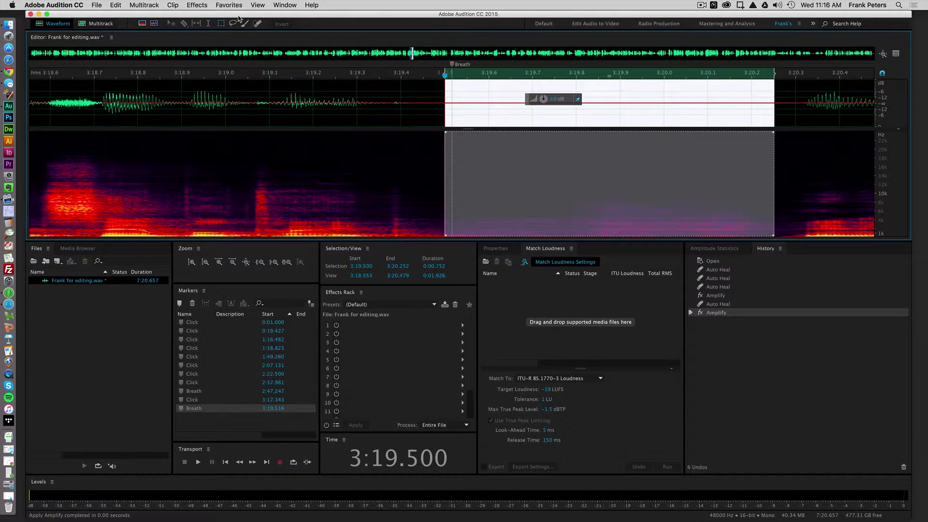
# Assign the keyboard shortcut Shift-F10 to the "-10dB Cut" favorite and save the shortcut settings.
pyautogui.click(116, 6)
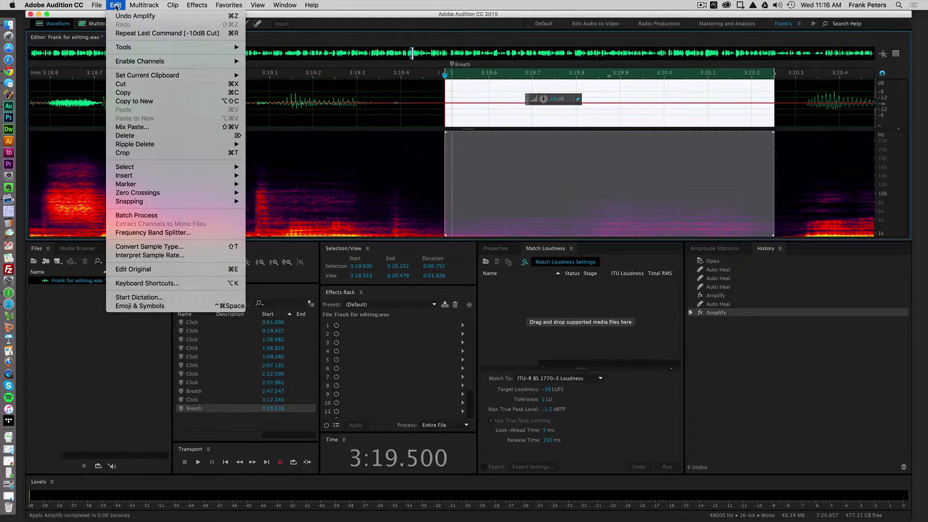
pyautogui.click(134, 285)
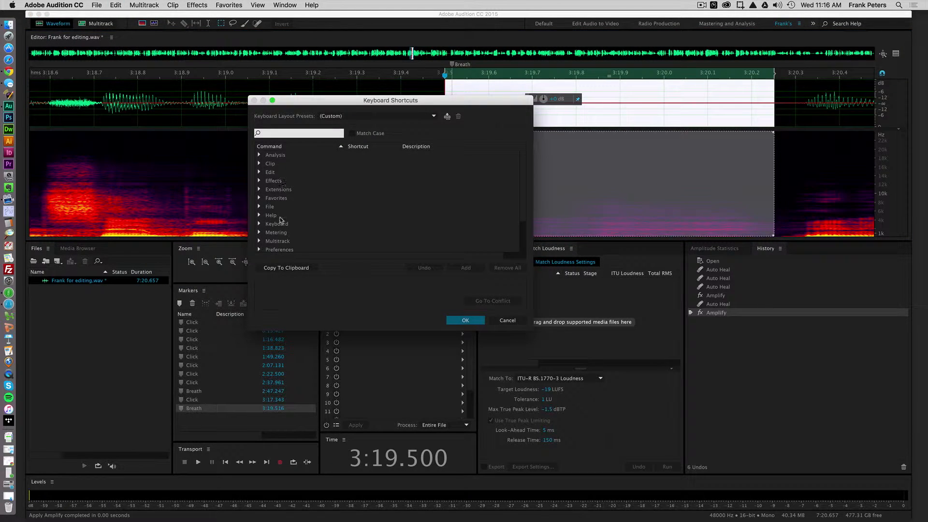
pyautogui.click(259, 199)
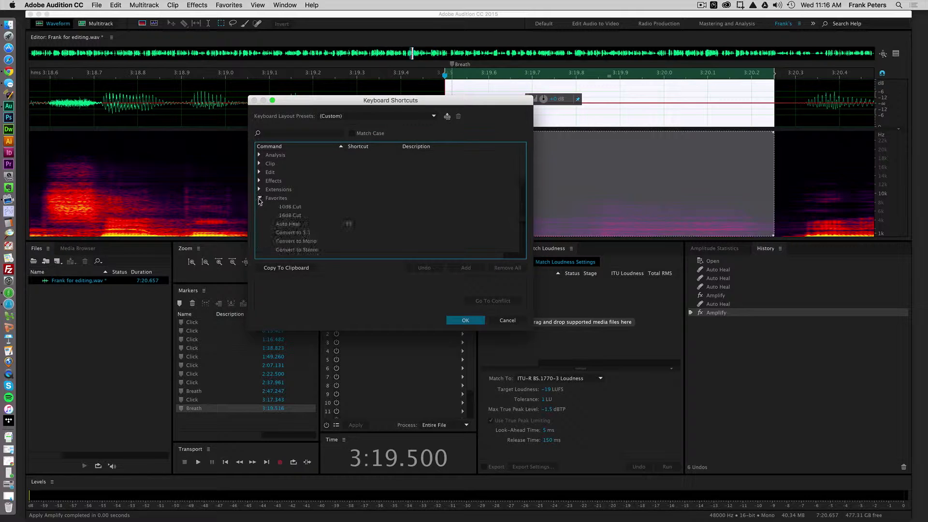
pyautogui.click(296, 208)
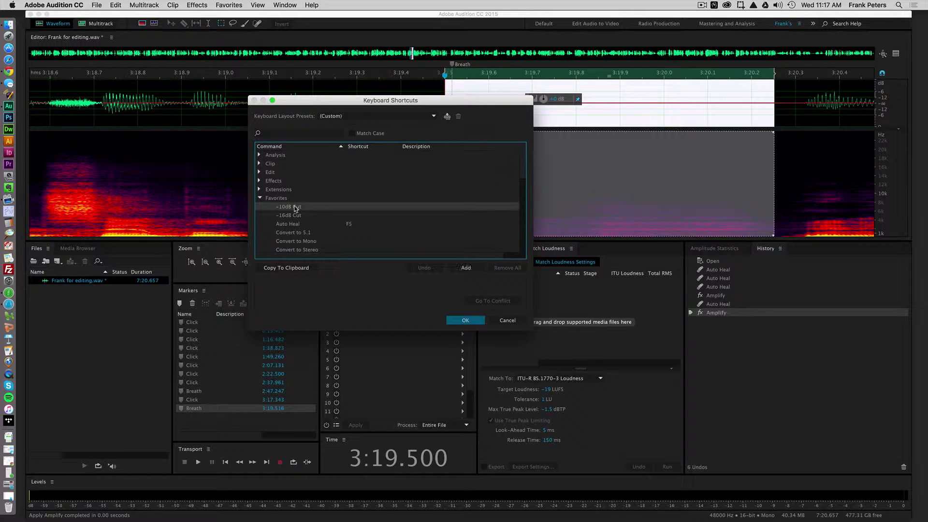
pyautogui.click(351, 209)
pyautogui.hotkey('shift', 'F10')
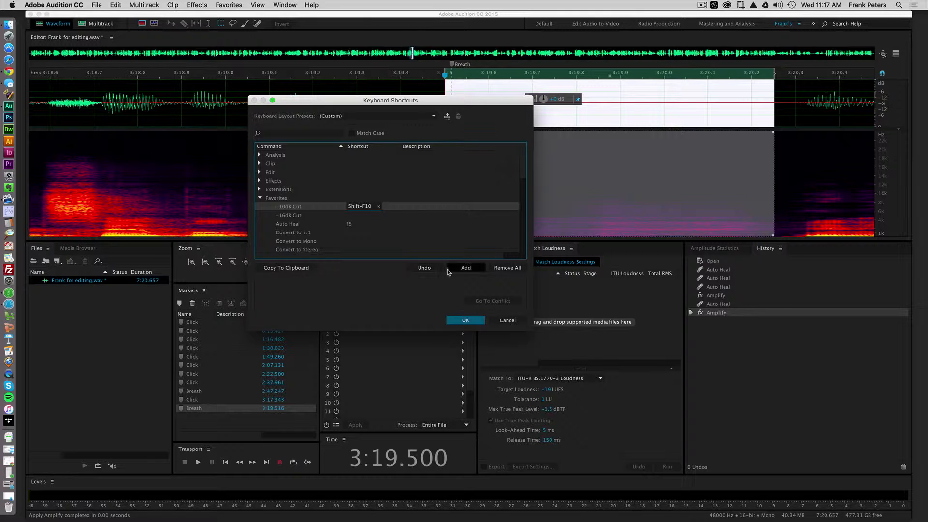
pyautogui.click(466, 321)
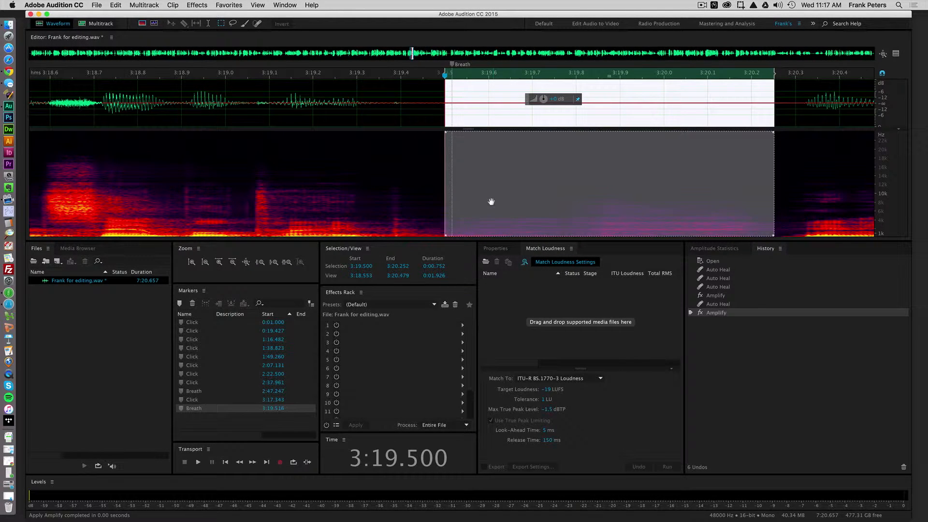
# Undo the last Amplify on the selected breath, check the favorite's assigned shortcut and reapply the -10 dB cut.
pyautogui.press('super+z')
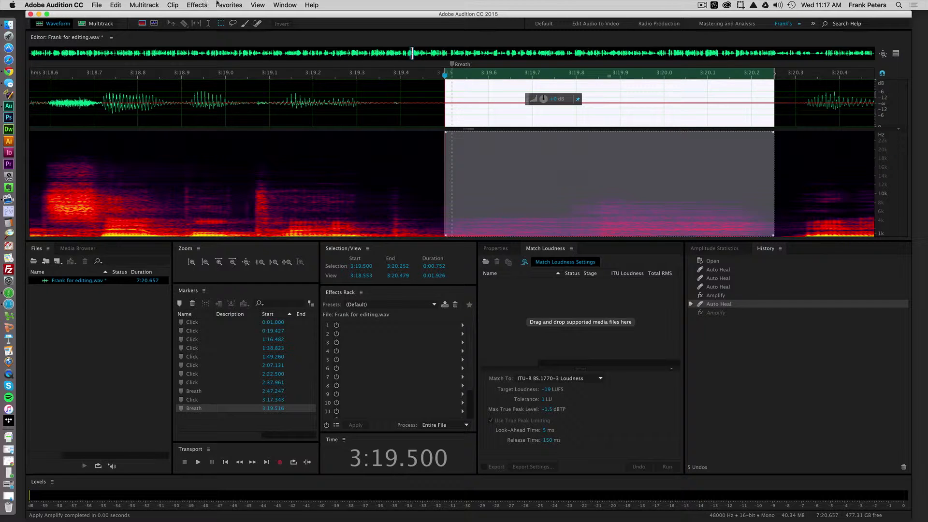
pyautogui.click(234, 5)
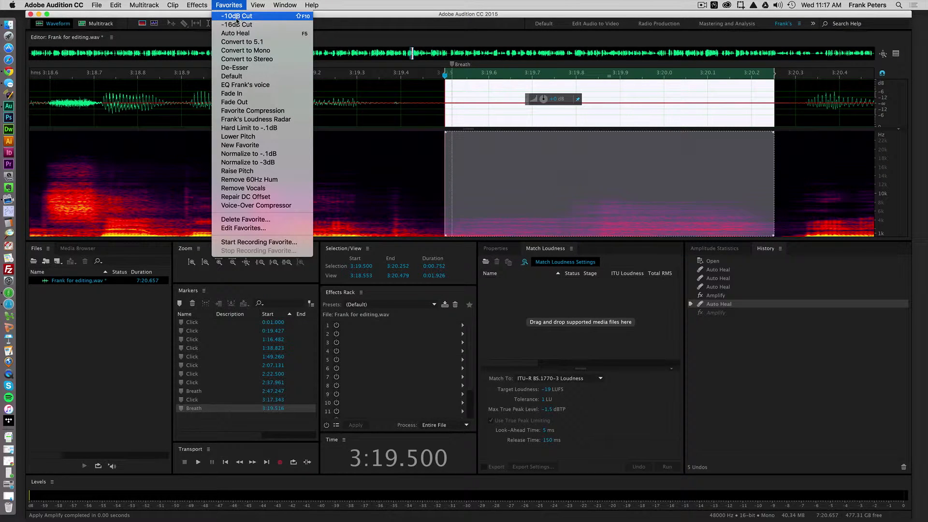
pyautogui.click(354, 28)
pyautogui.press('super+shift+z')
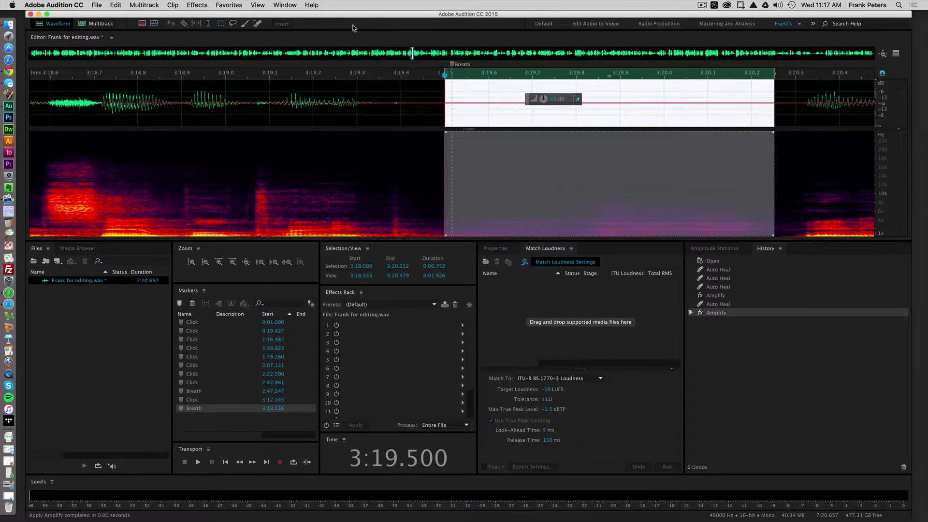
# Auto Heal the two clicks after the 1:49.260 Click marker, selecting about 1:49.276 to 1:49.351 and a low-frequency marquee from 1:49.369 to 1:49.453.
pyautogui.click(179, 357)
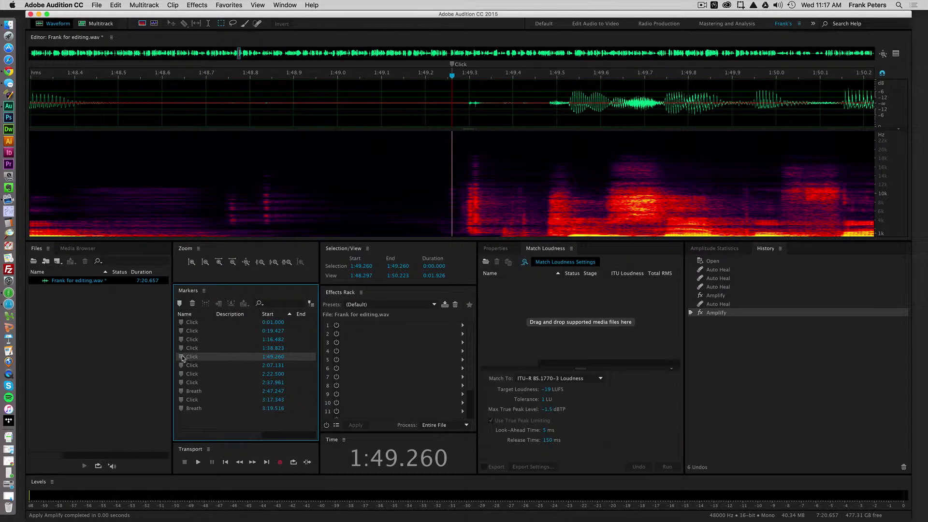
pyautogui.moveTo(459, 101); pyautogui.dragTo(488, 103)
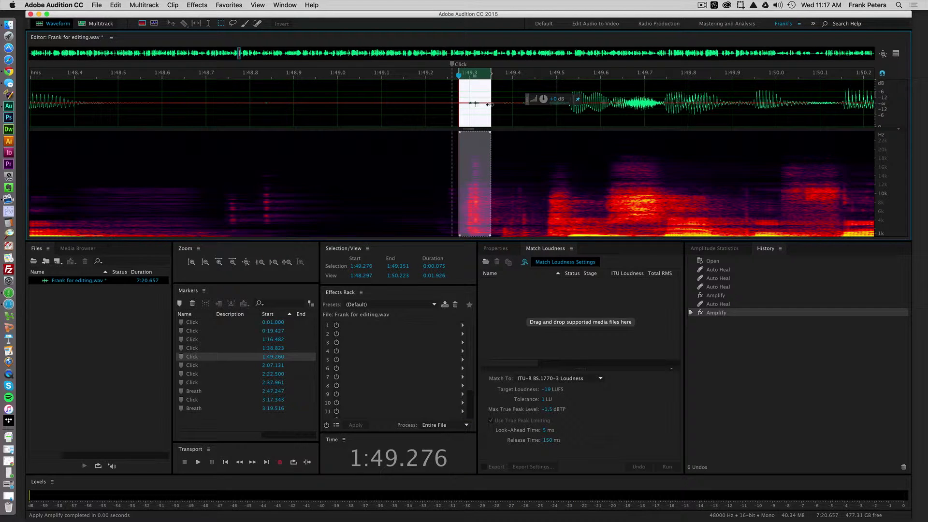
pyautogui.press('super+u')
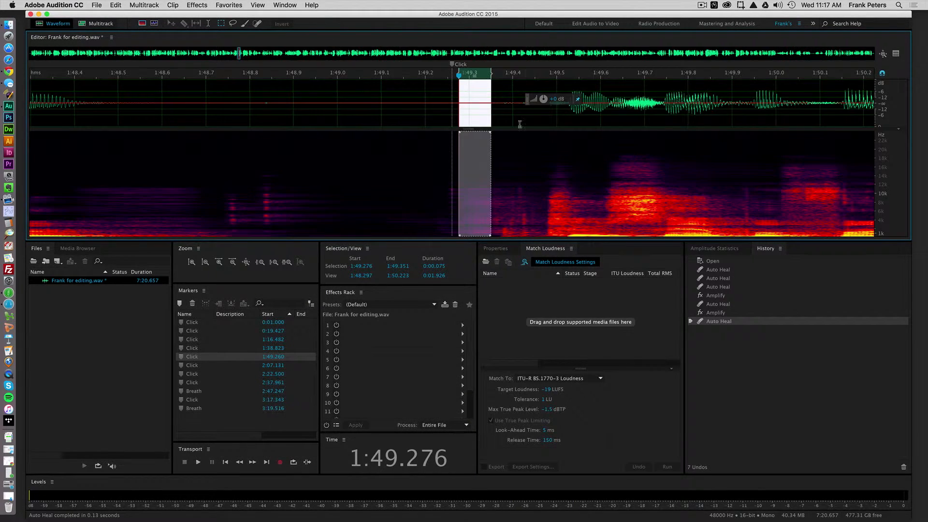
pyautogui.moveTo(500, 178); pyautogui.dragTo(536, 238)
pyautogui.press('super+u')
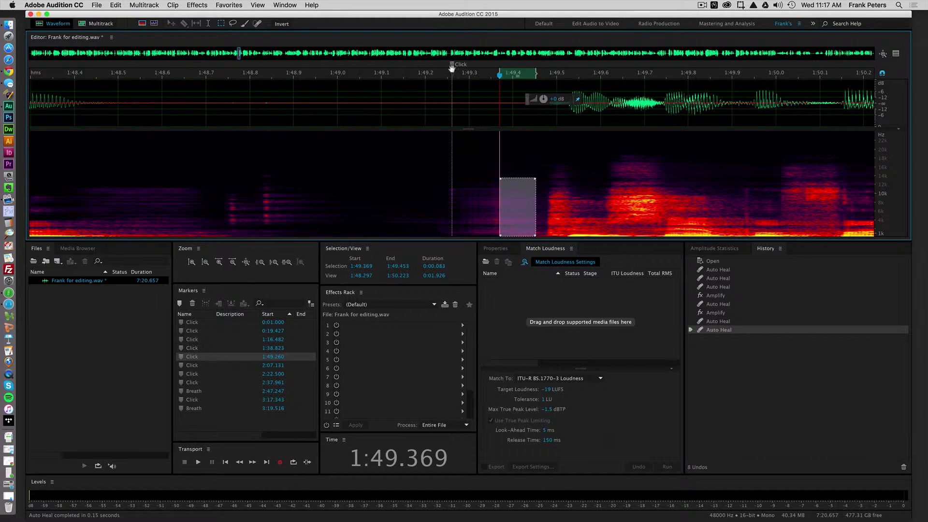
# Clear the selection and add a cue marker at about 1:49.217, just before the existing Click marker.
pyautogui.click(431, 101)
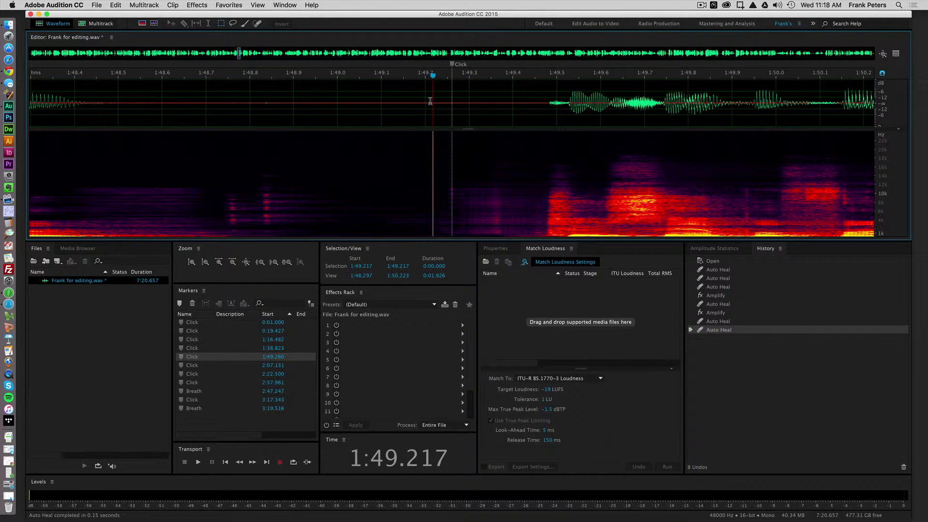
pyautogui.click(179, 303)
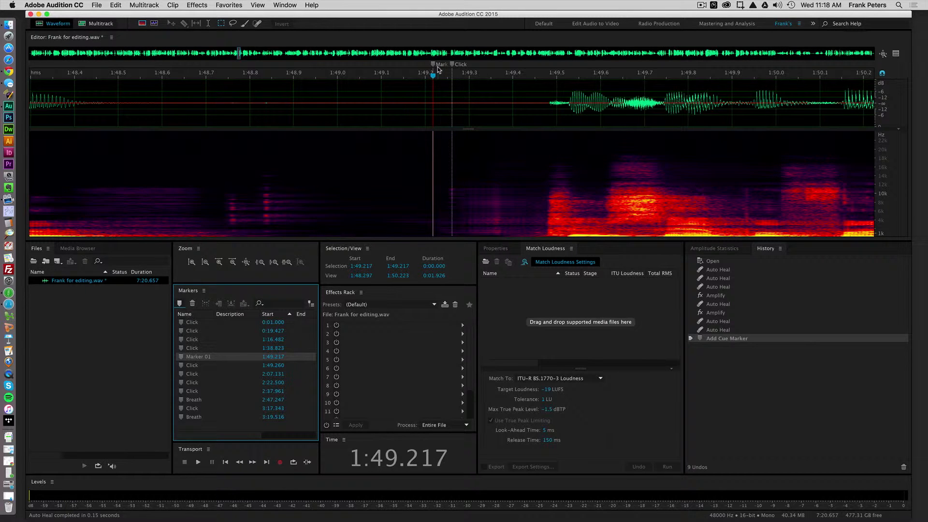